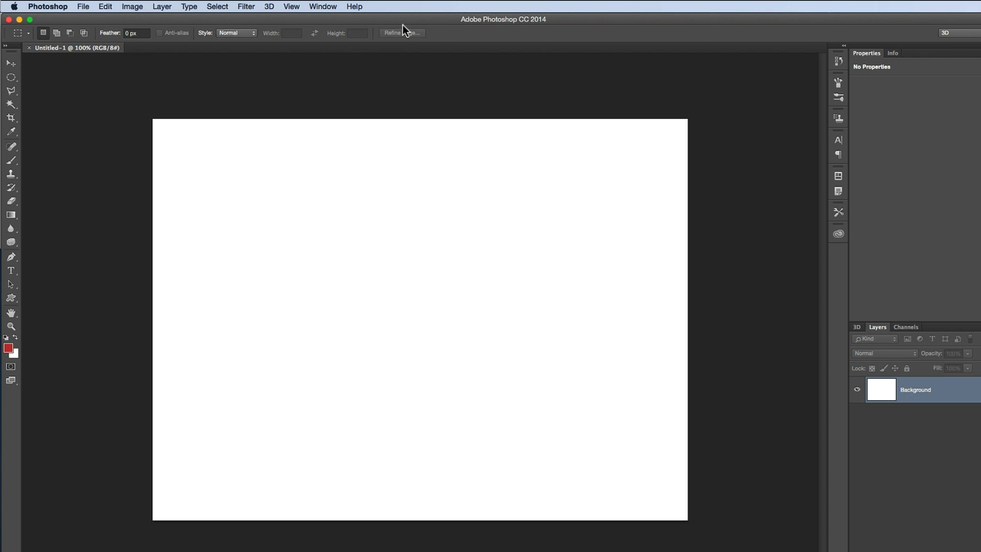
click(269, 6)
mouse_move(307, 111)
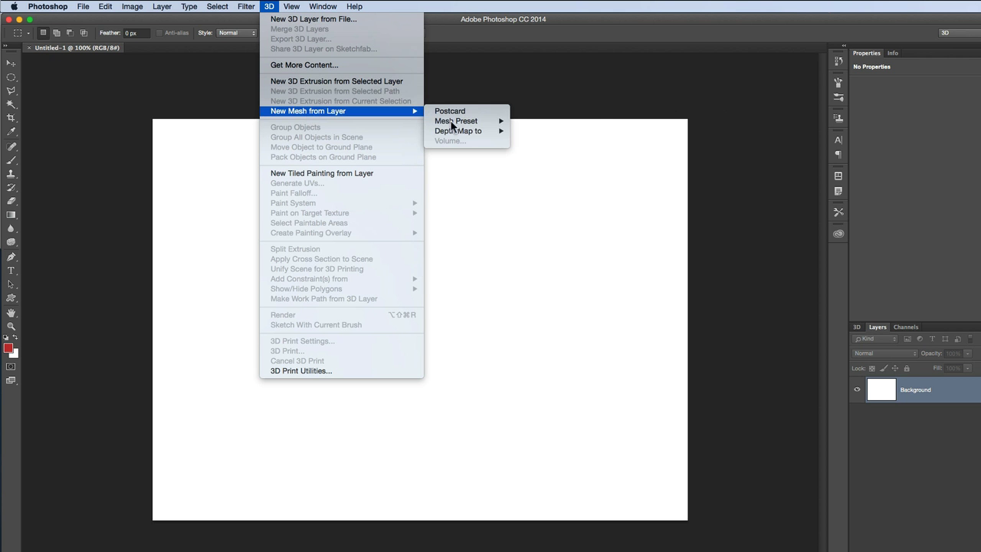
mouse_move(453, 122)
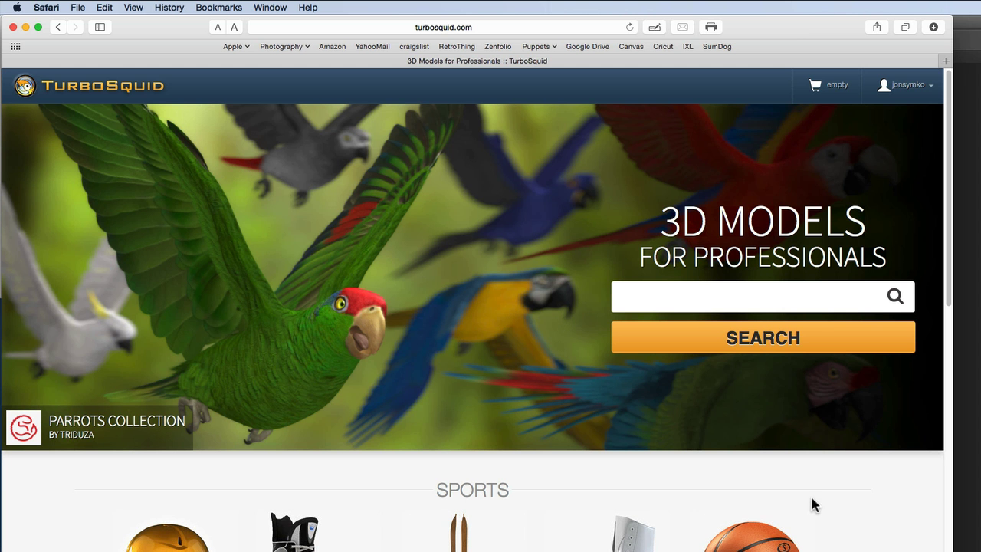
Step: Browse the model categories on the TurboSquid website in Safari and open the Watch category
scroll(865, 490, down, 15)
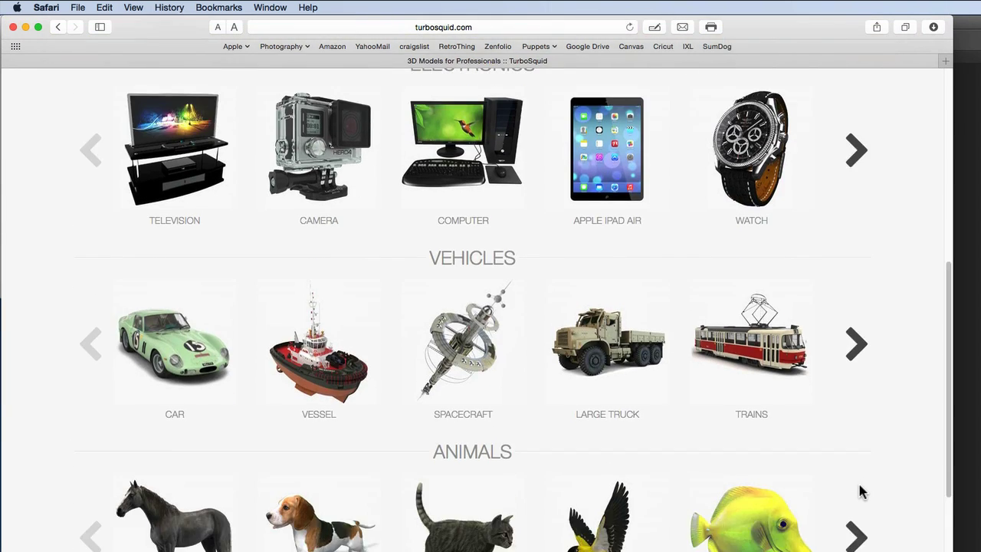
scroll(860, 491, down, 5)
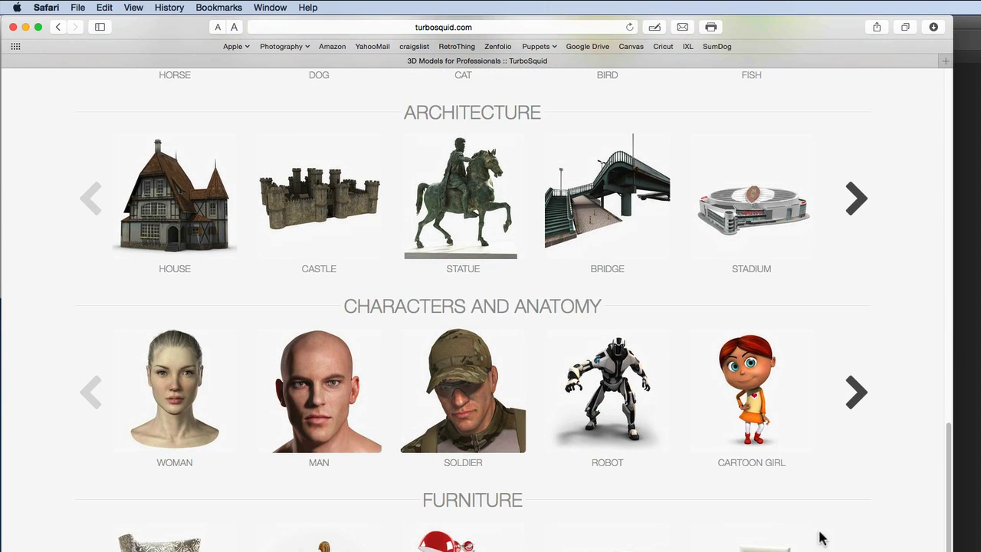
scroll(661, 466, up, 20)
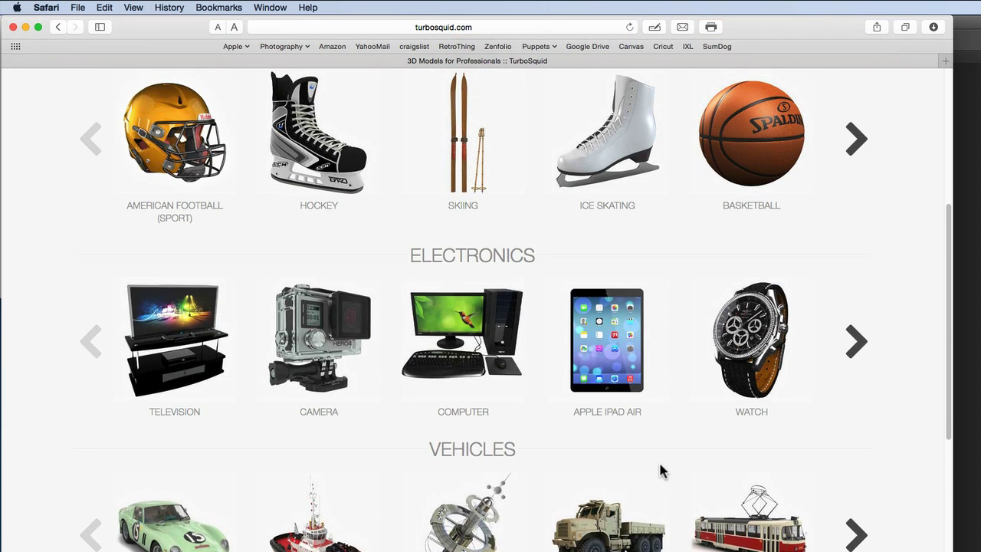
scroll(664, 473, down, 4)
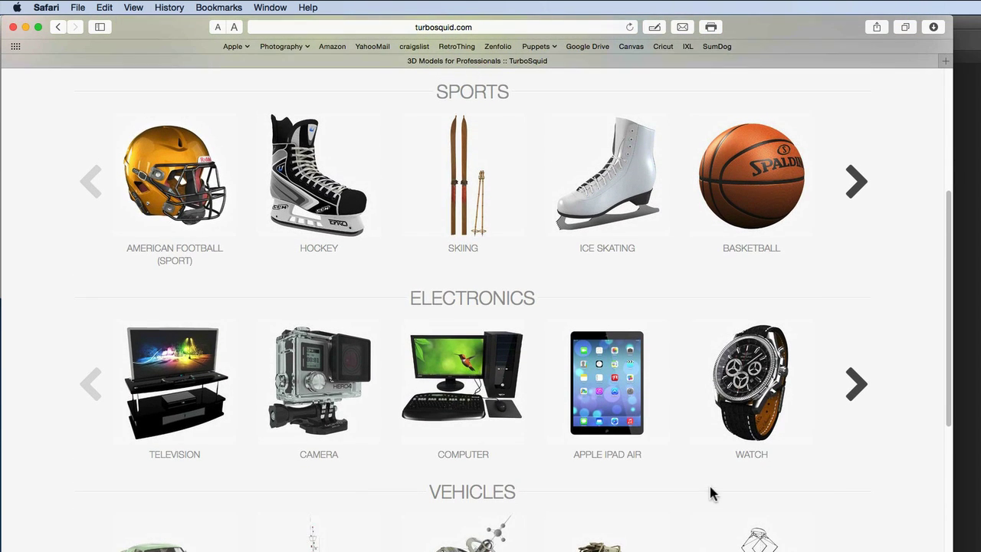
click(758, 440)
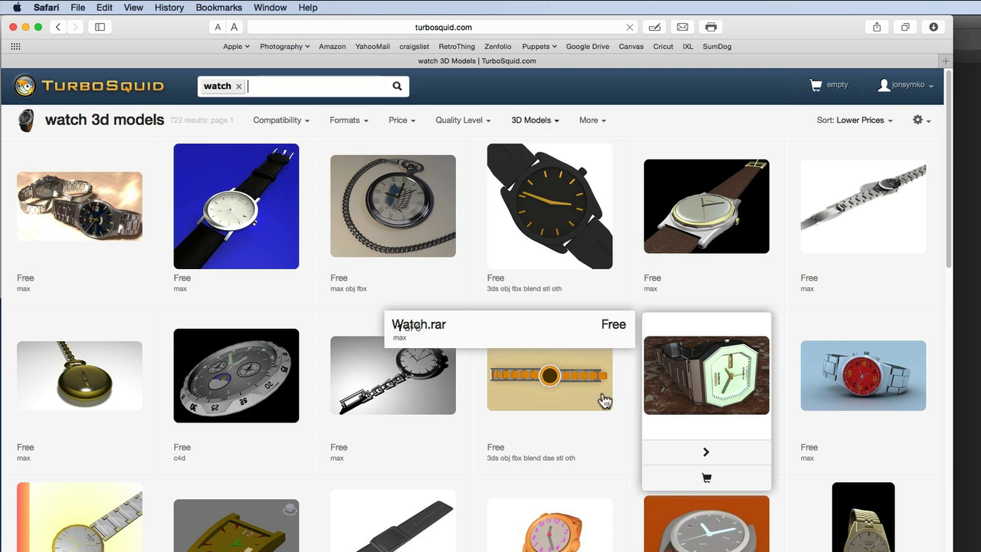
Step: Look through the watch models and filter them to the .3ds file format
scroll(613, 398, down, 5)
scroll(601, 399, down, 10)
scroll(603, 397, up, 15)
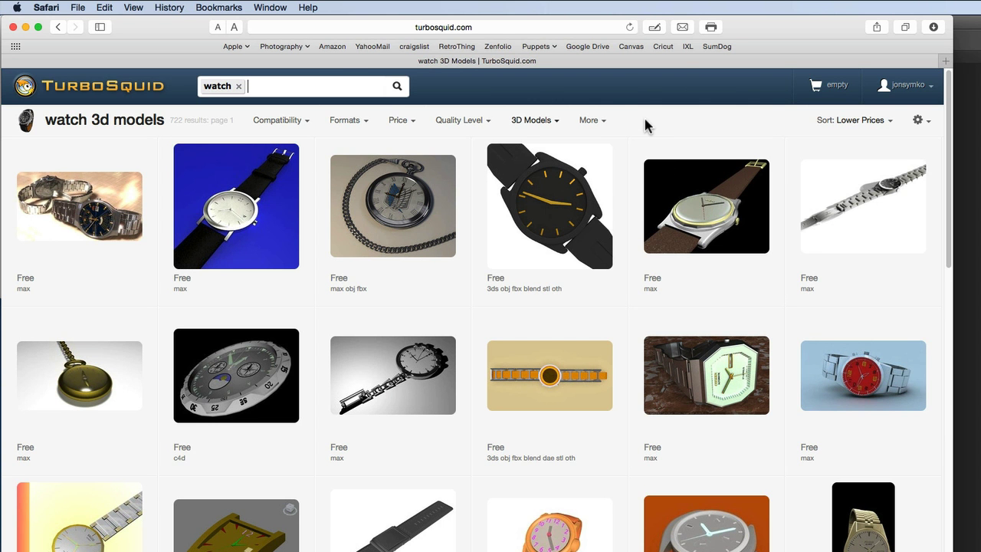
click(351, 126)
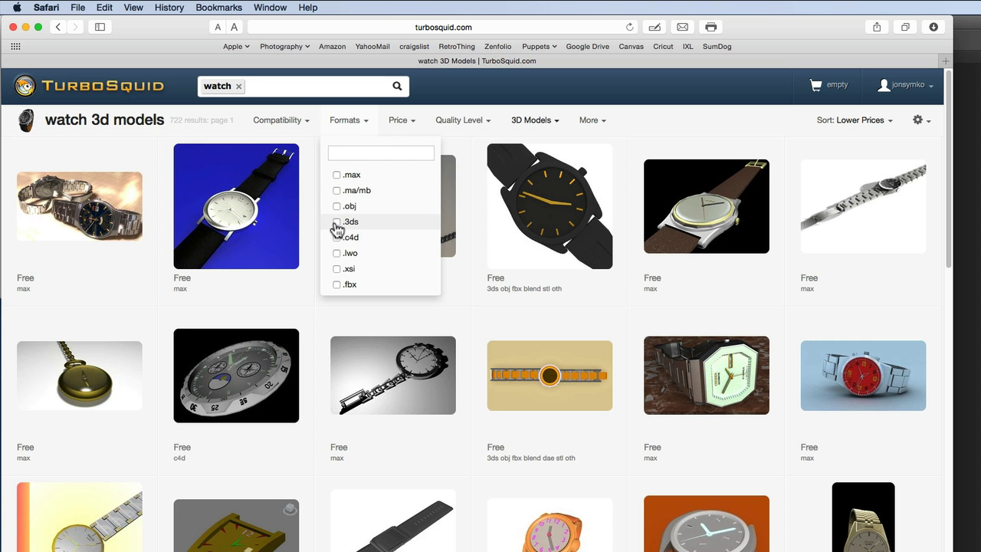
click(336, 222)
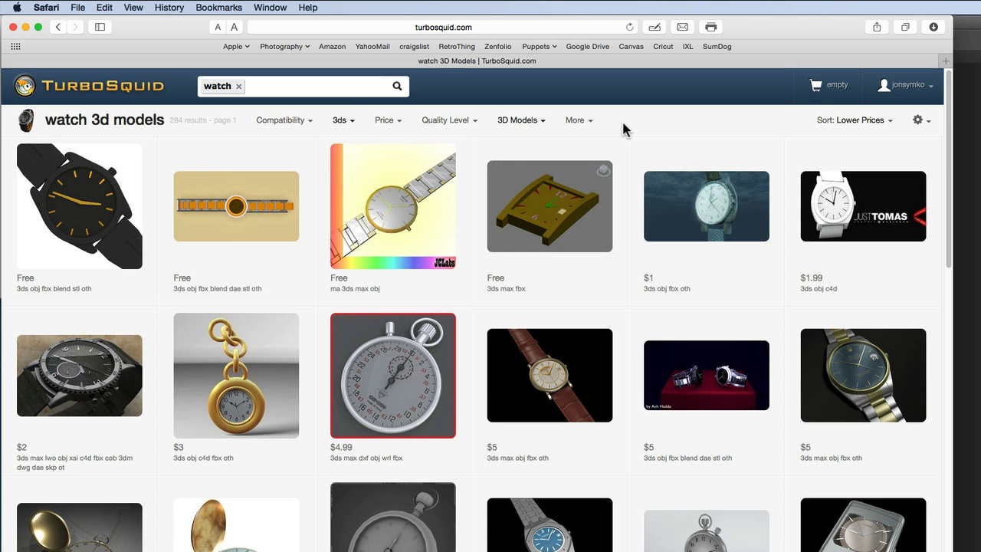
click(354, 125)
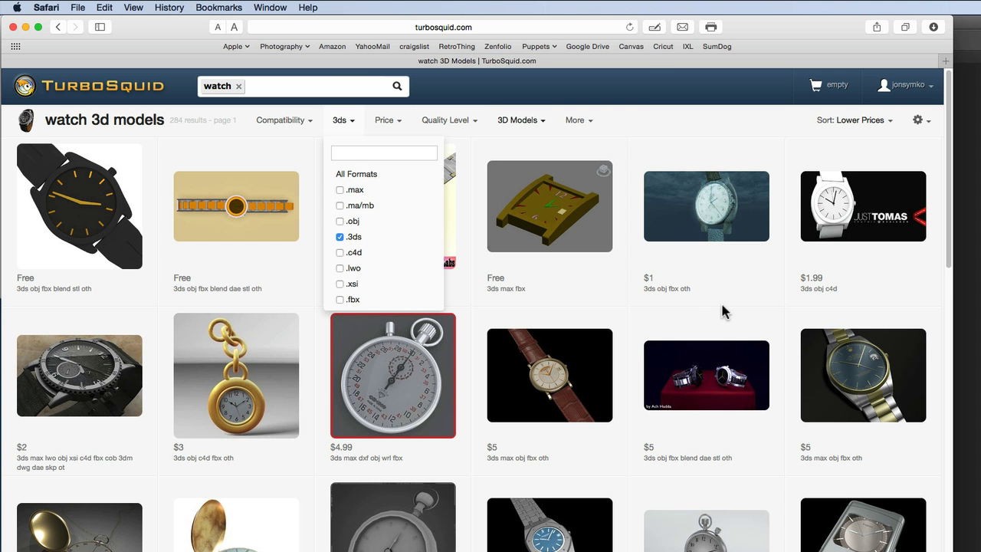
click(663, 161)
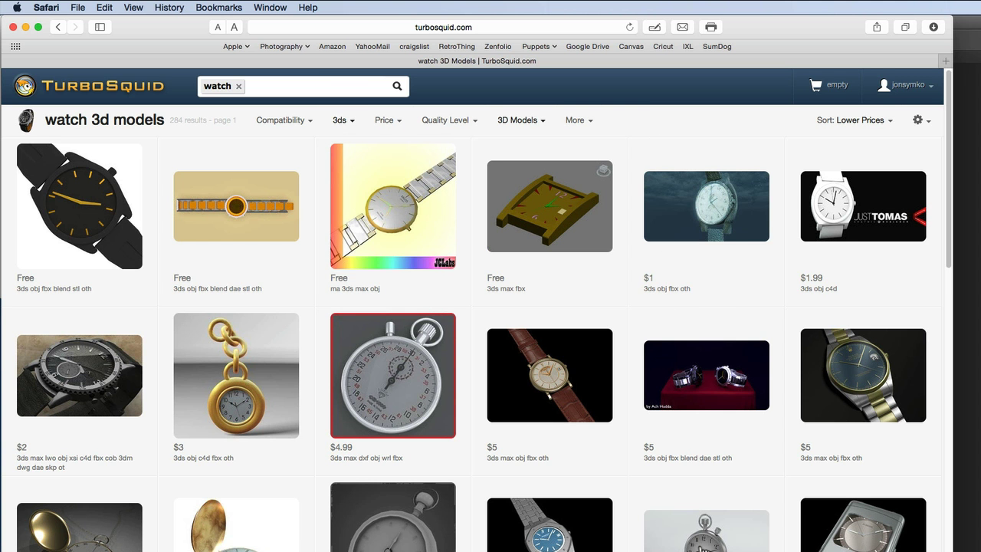
click(341, 122)
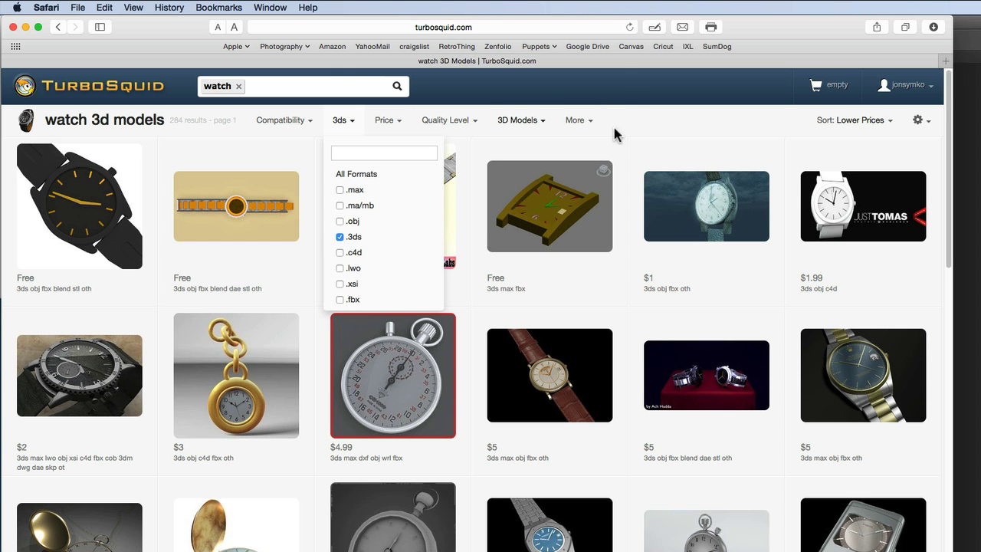
click(644, 134)
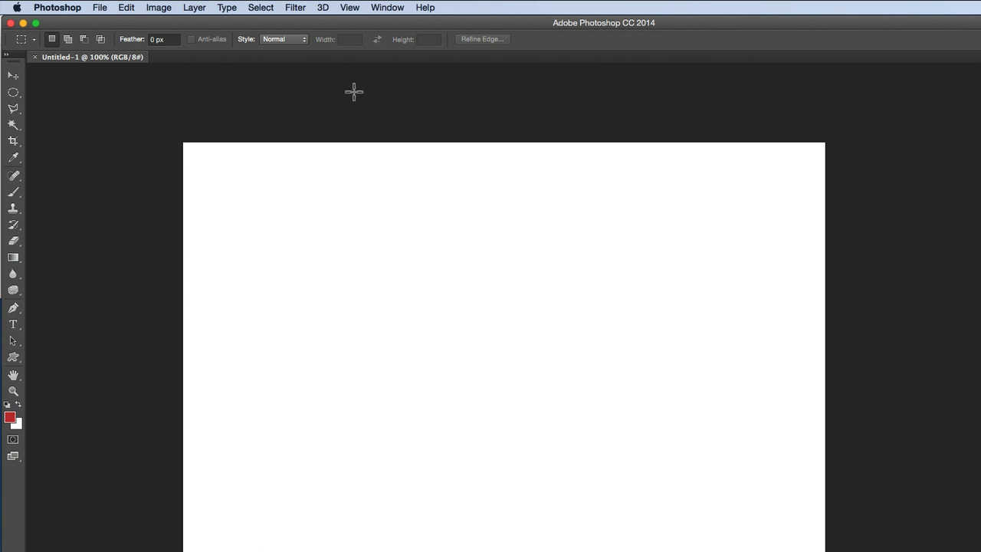
Step: In Photoshop, import rim.3DS from the Photoshop 3d folder as a new 3D layer, keeping the scene units in millimeters
click(323, 8)
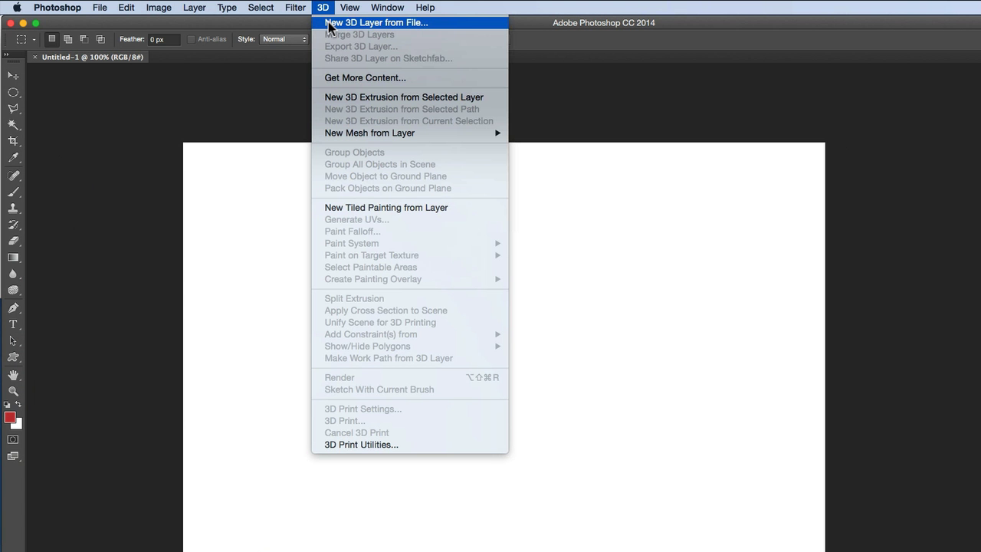
click(330, 23)
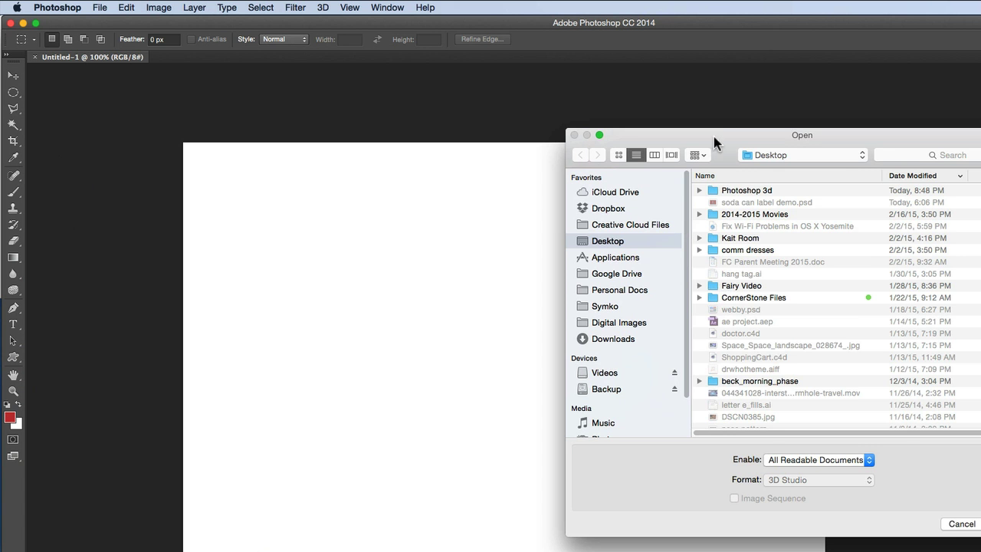
drag(723, 131, 679, 132)
double_click(717, 190)
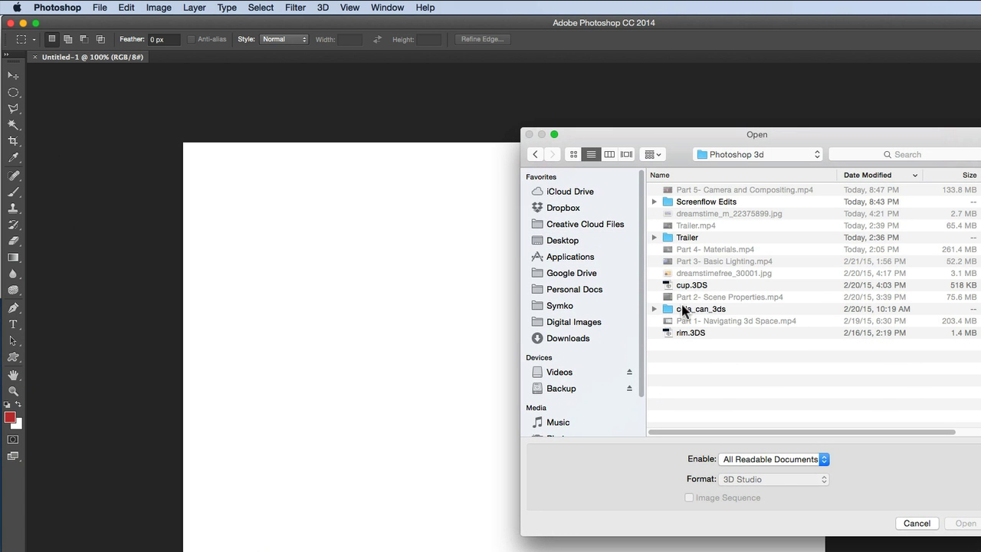
click(690, 334)
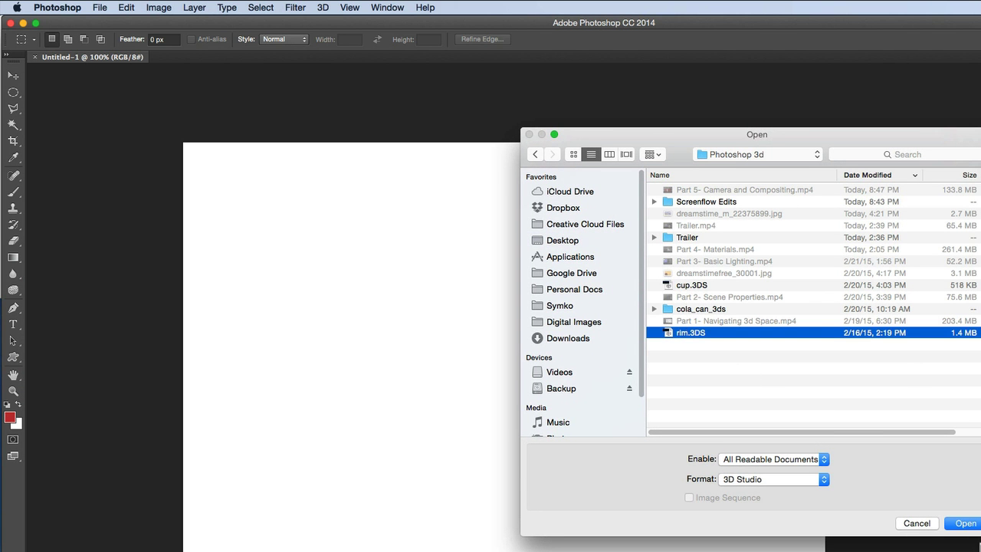
click(966, 523)
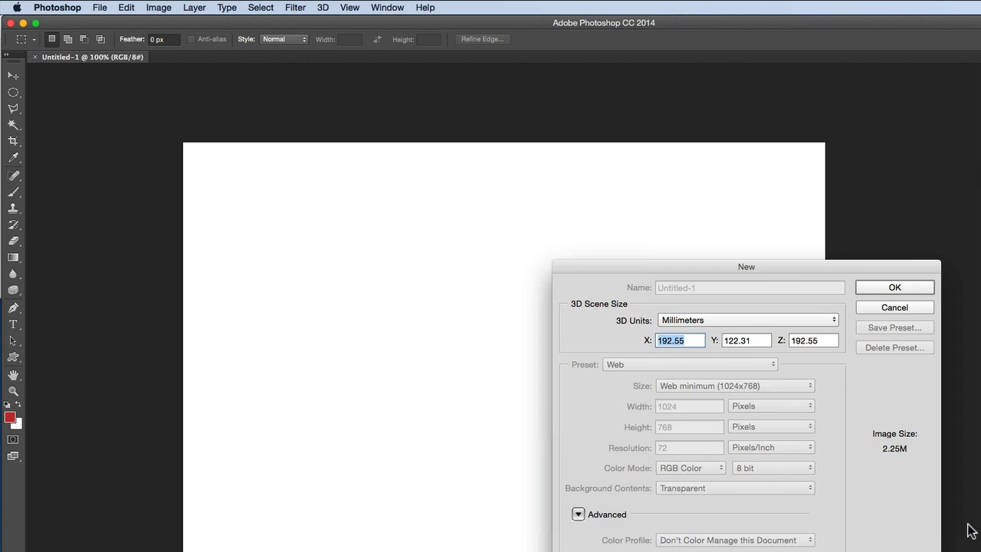
click(867, 290)
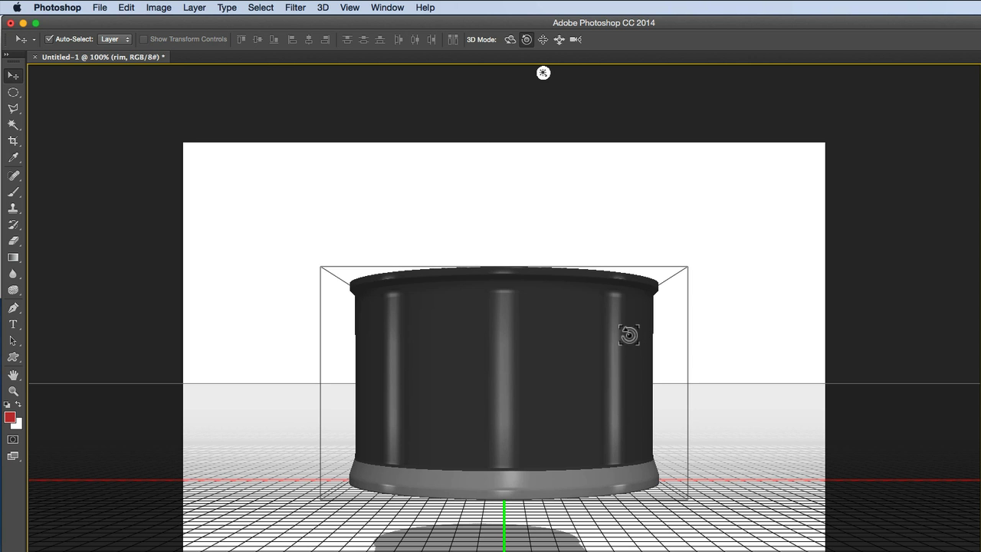
Step: Select the rim mesh and move it slightly upward, off the ground plane, using its bounding-box planes
click(509, 39)
click(532, 357)
drag(496, 408, 566, 424)
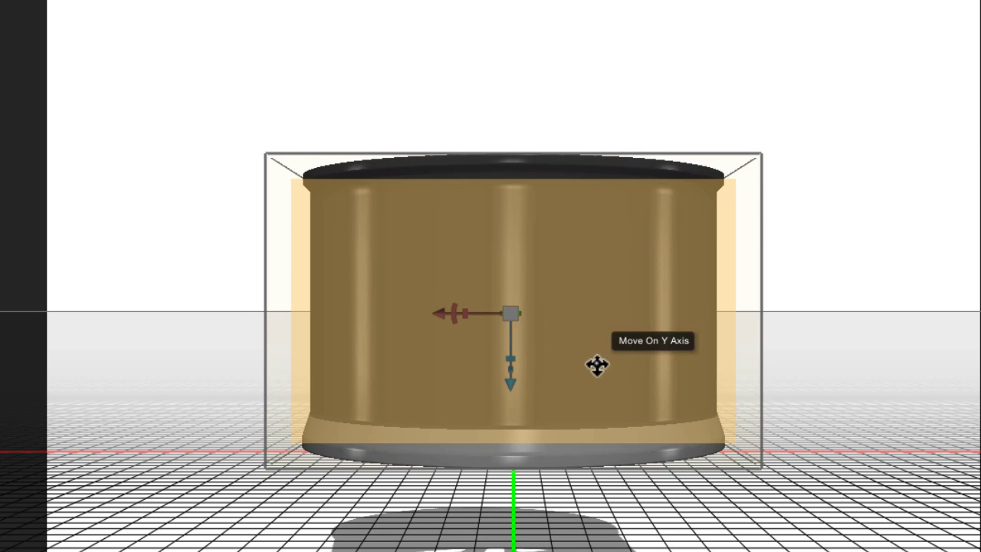
click(584, 469)
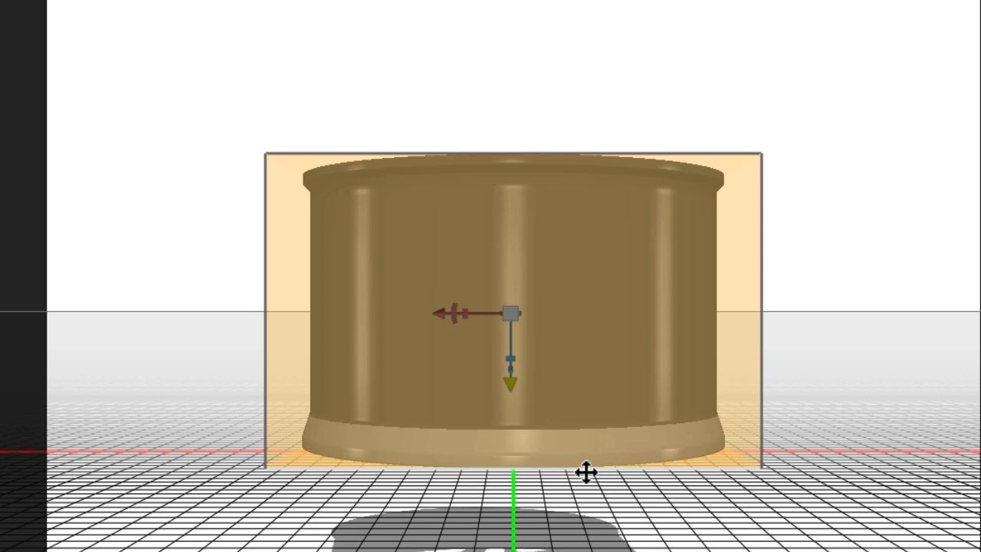
drag(586, 471, 593, 438)
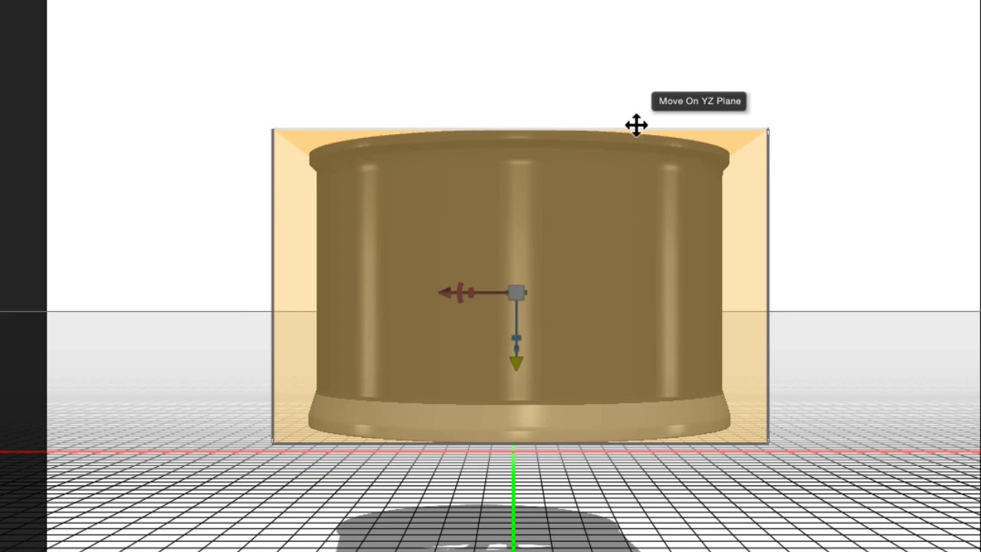
drag(644, 125, 681, 18)
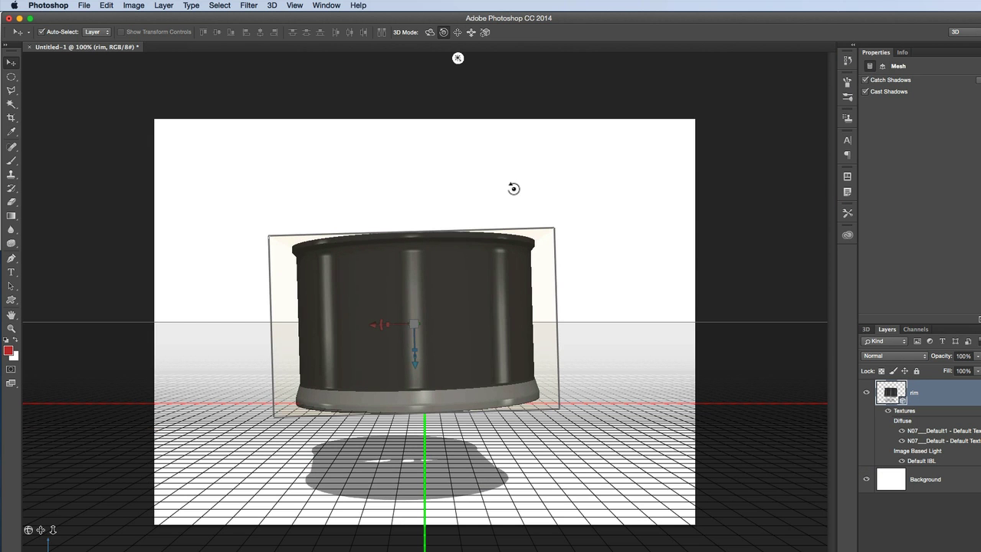
Step: Orbit the 3D camera around the rim until its spoked face is seen at an angle from slightly above
drag(537, 158, 518, 213)
click(385, 318)
drag(391, 321, 610, 245)
drag(692, 203, 526, 373)
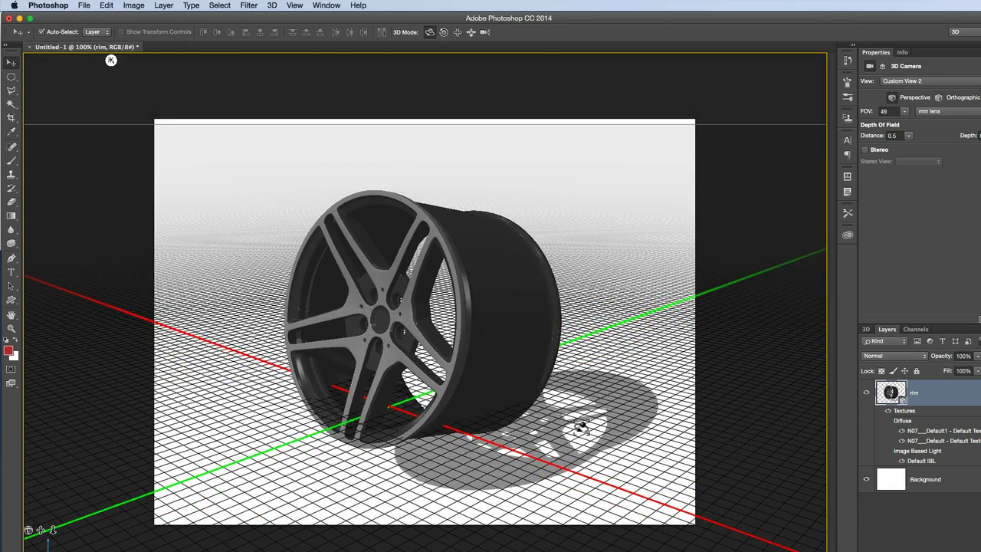
drag(583, 384, 622, 320)
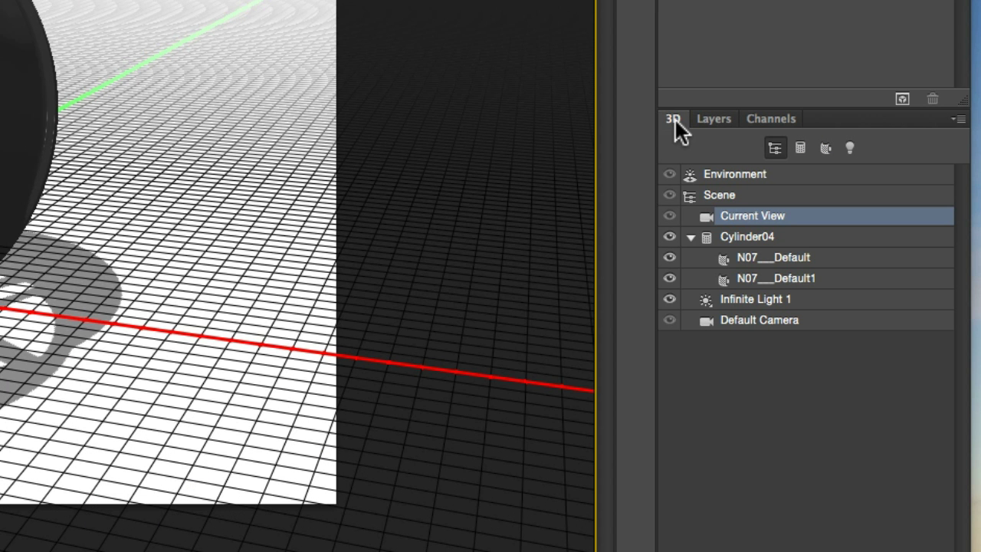
Step: Rename the Cylinder04 mesh as Rim
click(754, 241)
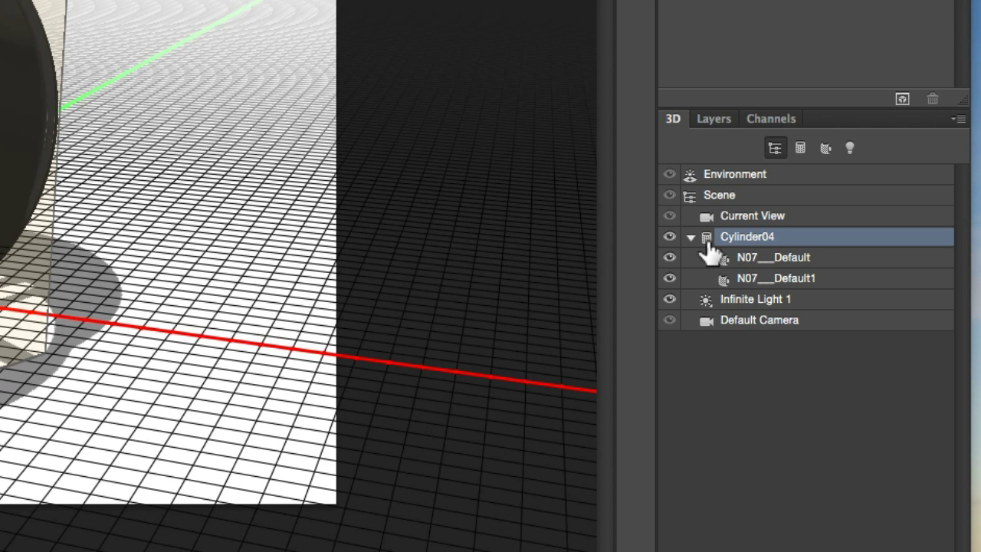
double_click(728, 242)
text(Rim)
key(Return)
Step: Select the rim's N07___Default1 and N07___Default materials in turn to examine their properties
click(776, 278)
drag(780, 275, 105, 36)
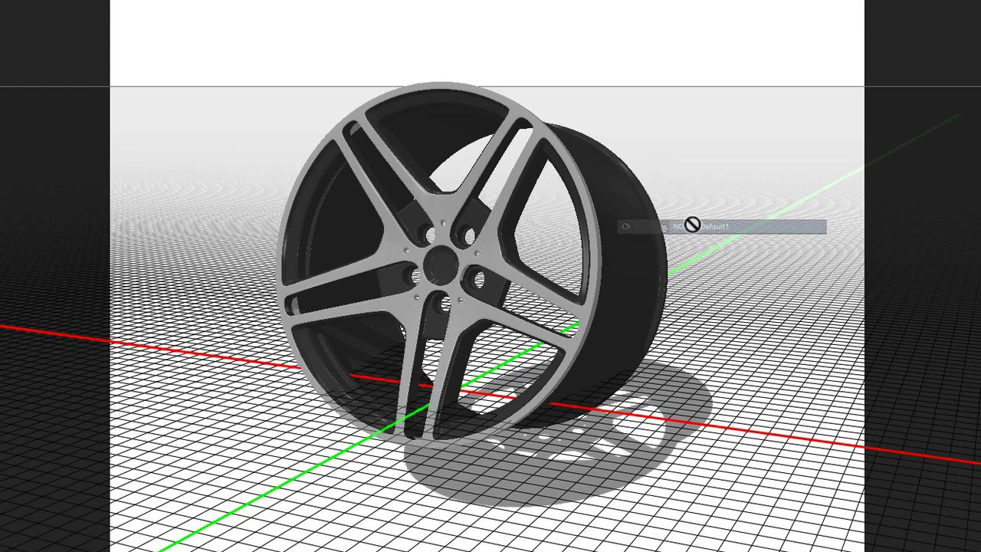
drag(692, 225, 824, 265)
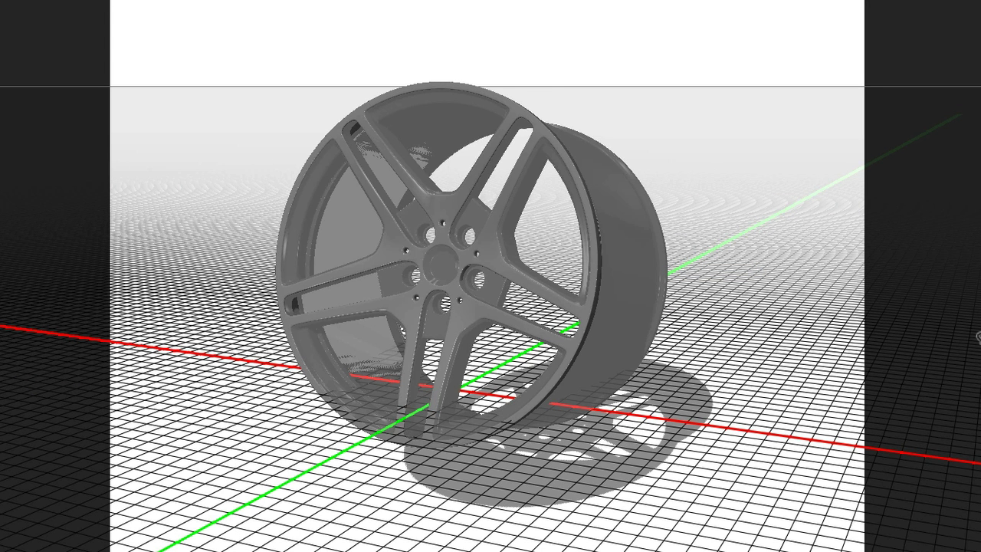
click(980, 377)
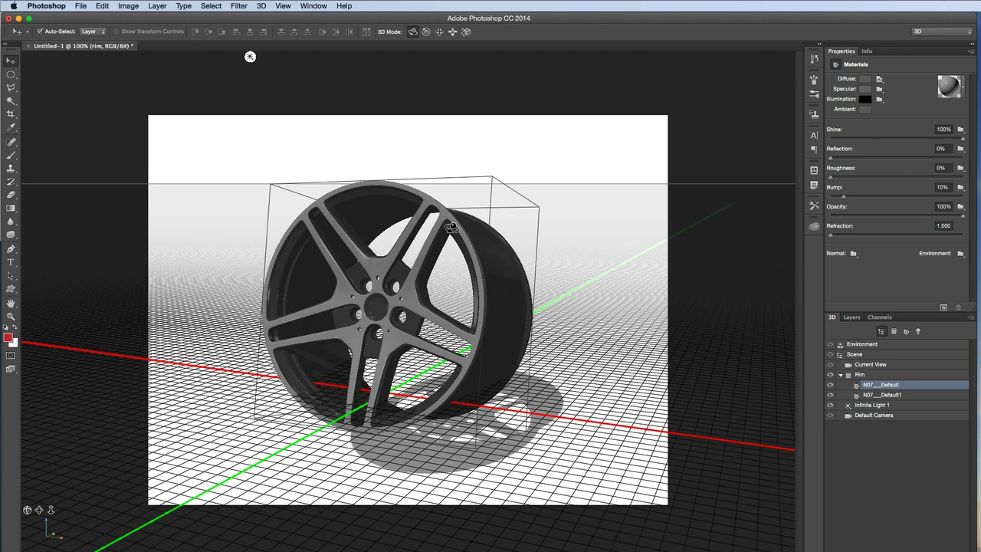
Step: Delete the rim 3D layer, leaving only the Background layer
click(852, 316)
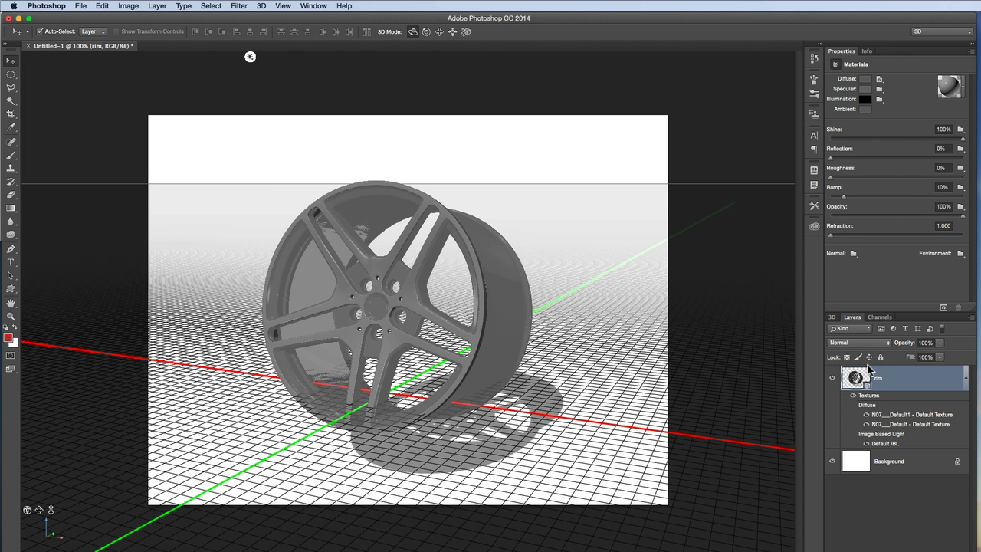
drag(882, 378, 954, 546)
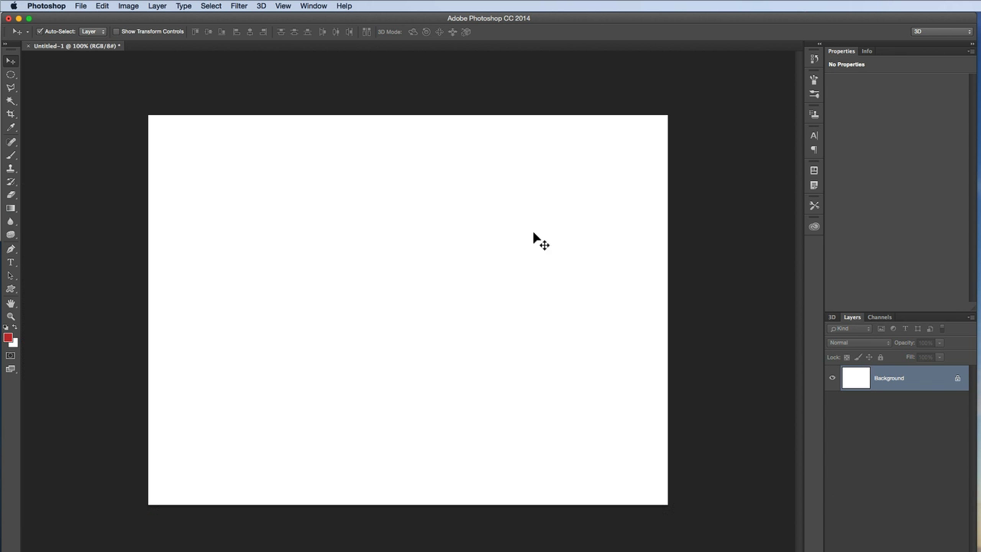
Step: Import cup.3DS from the Photoshop 3d folder as a new 3D layer, accepting the proposed scene size
click(239, 6)
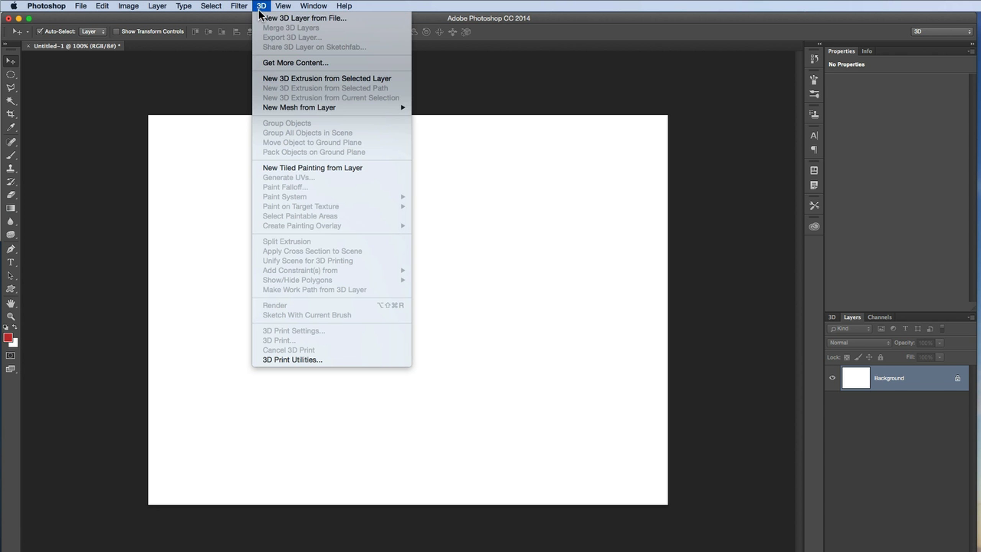
click(284, 17)
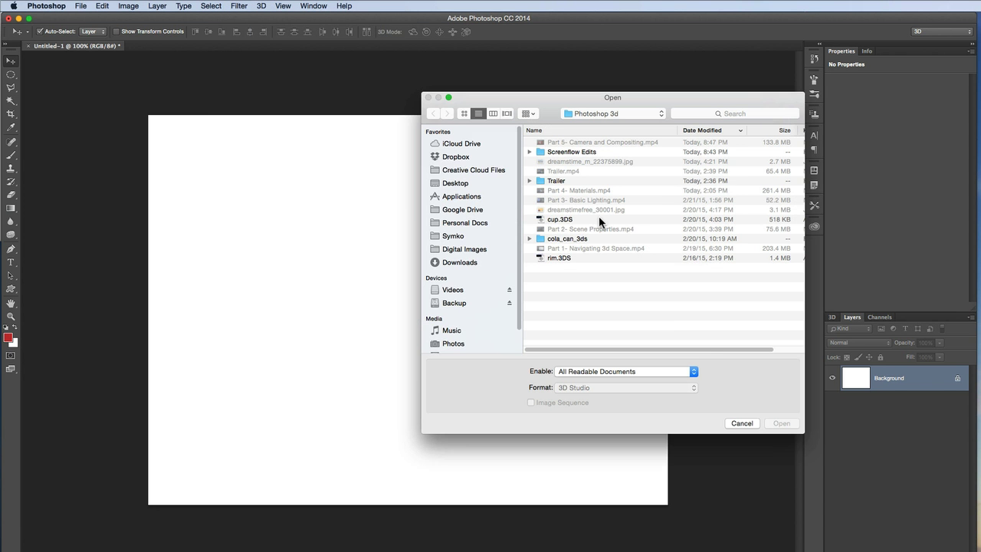
double_click(560, 219)
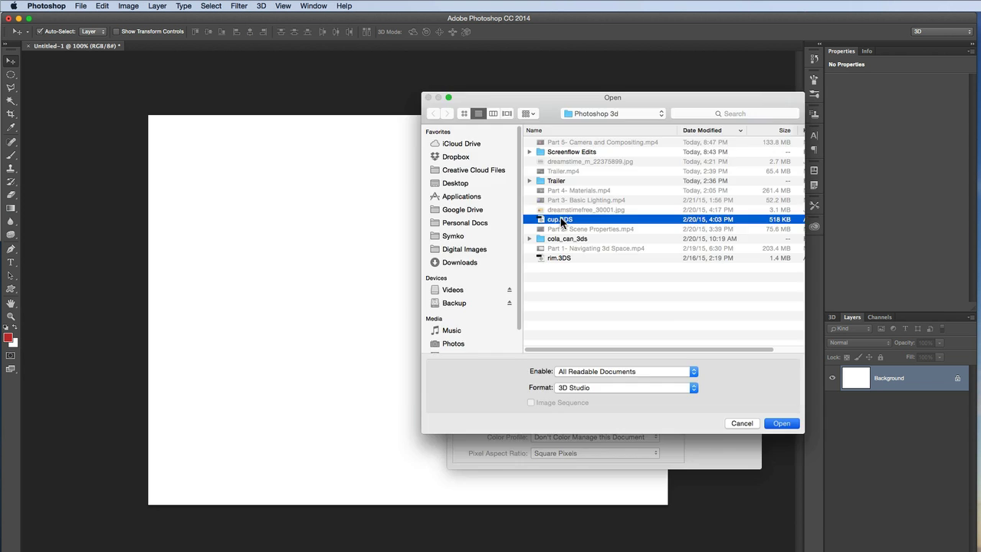
click(721, 233)
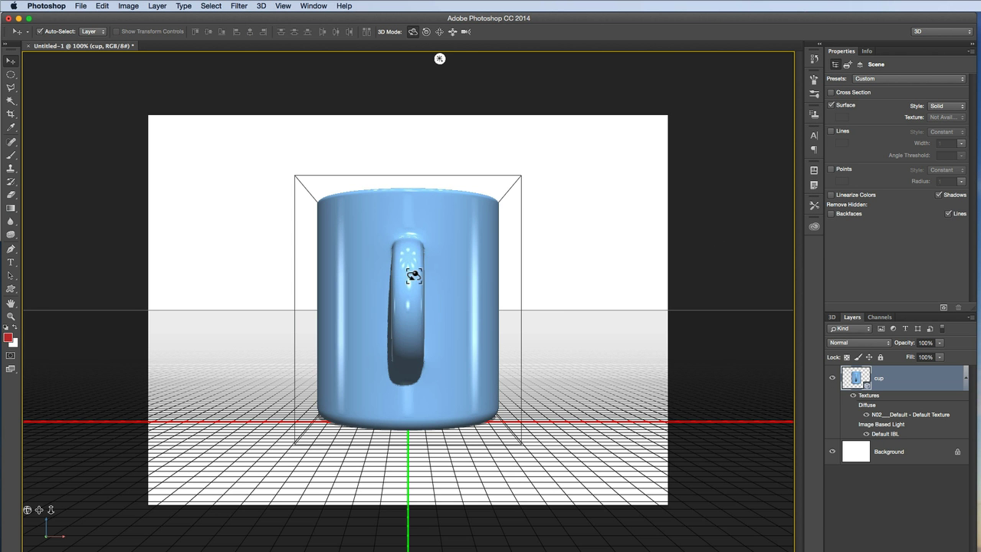
Step: Orbit the camera to a raised three-quarter view of the cup and select its N02___Default material to examine the properties
drag(352, 273, 468, 282)
click(833, 318)
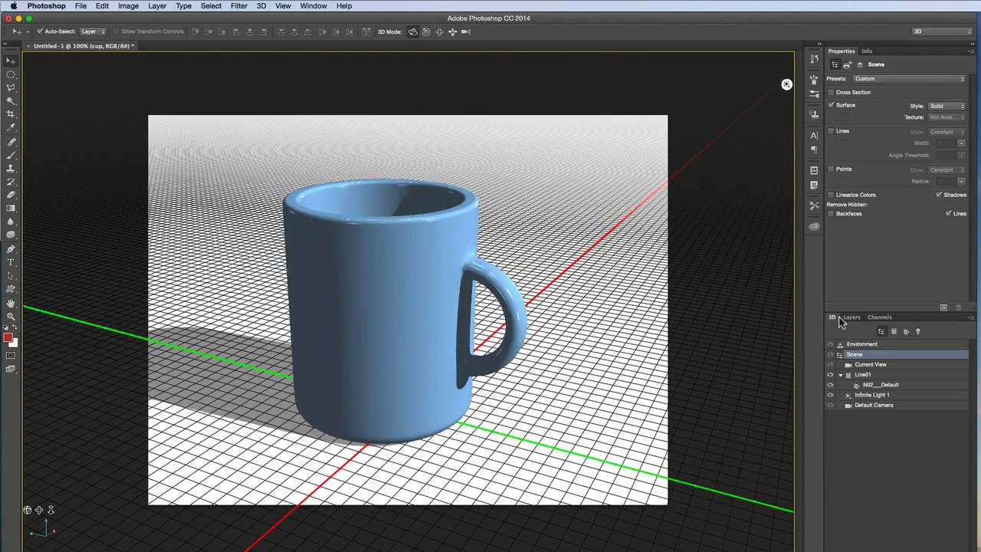
click(877, 384)
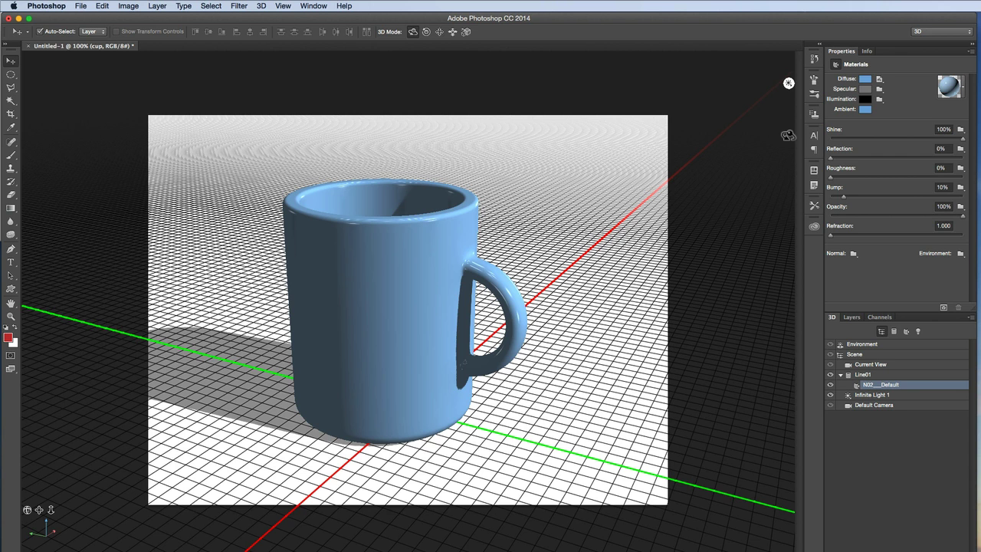
Step: Orbit the 3D camera further around the cup to inspect its open rim and side handle from slightly above
mouse_move(521, 172)
mouse_down()
mouse_move(516, 182)
mouse_move(528, 181)
mouse_up()
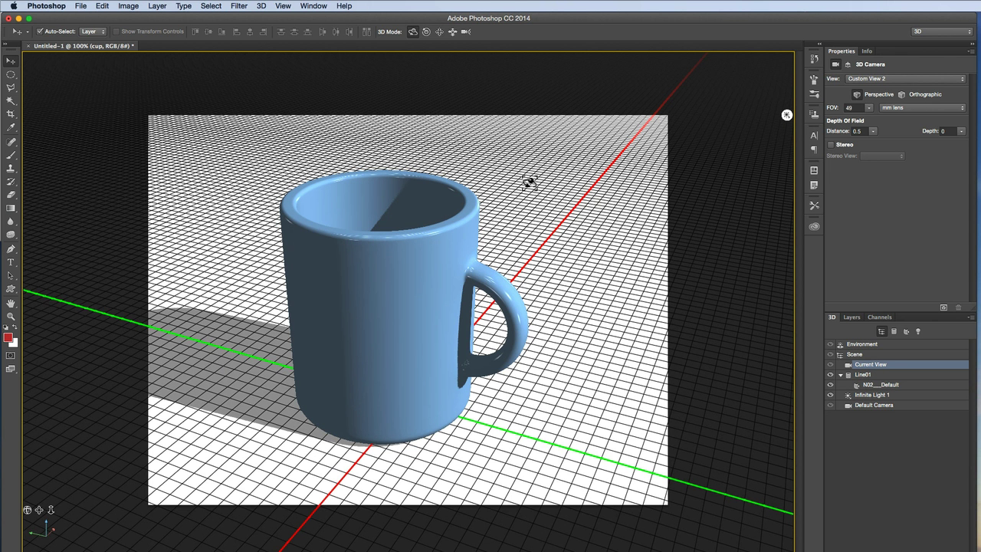
drag(530, 204, 523, 238)
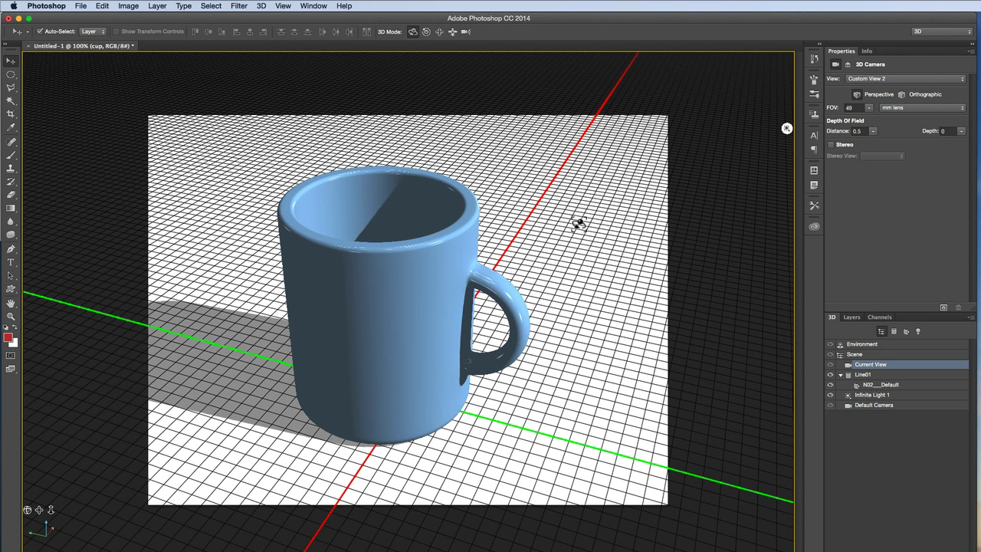
drag(578, 223, 552, 228)
key(ctrl+z)
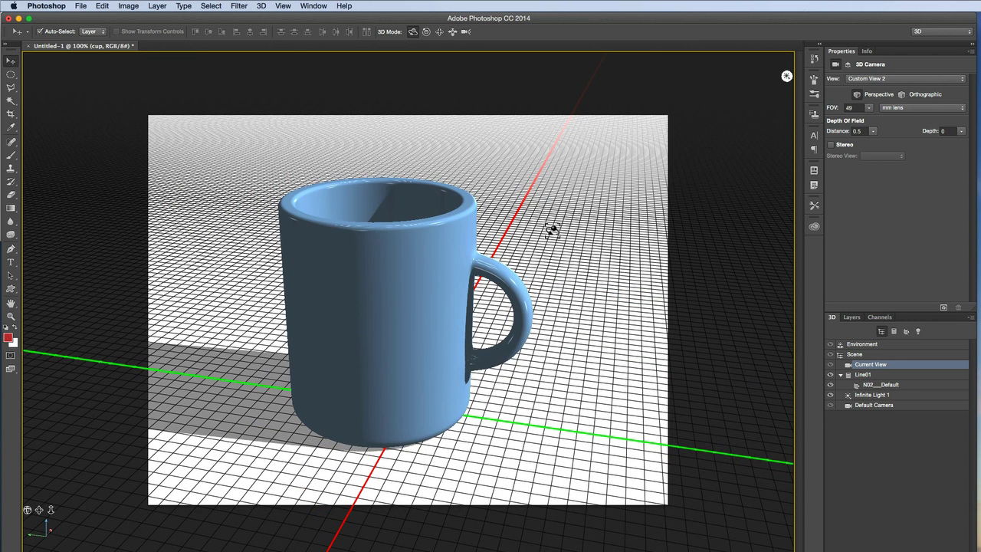